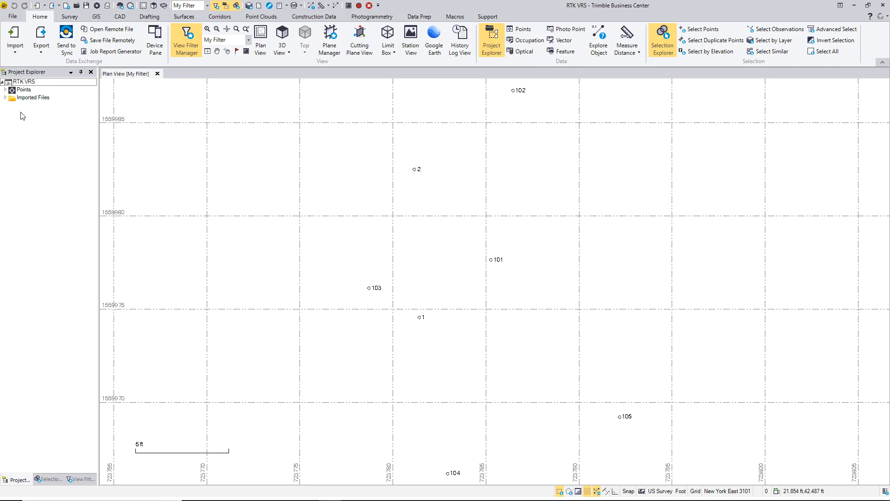
Review the antenna, position and precision properties of point 1's GNSS position solution.
left_click(6, 90)
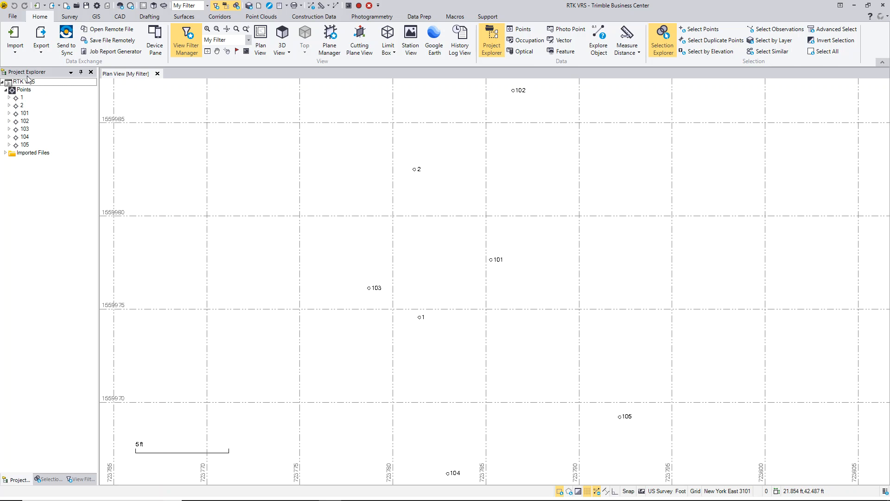
left_click(10, 98)
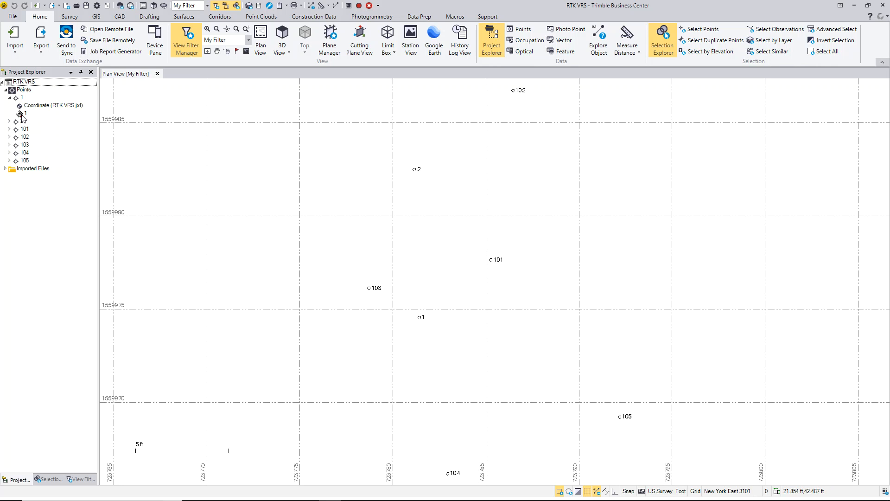
left_click(21, 115)
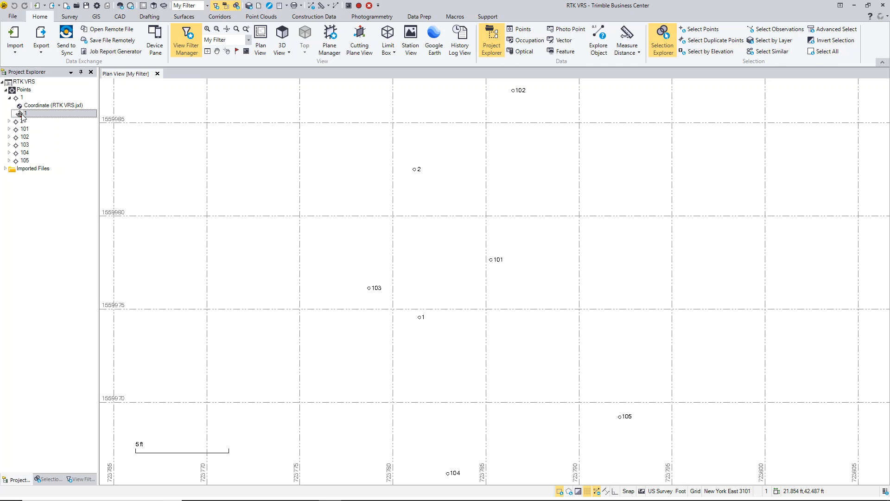
right_click(21, 115)
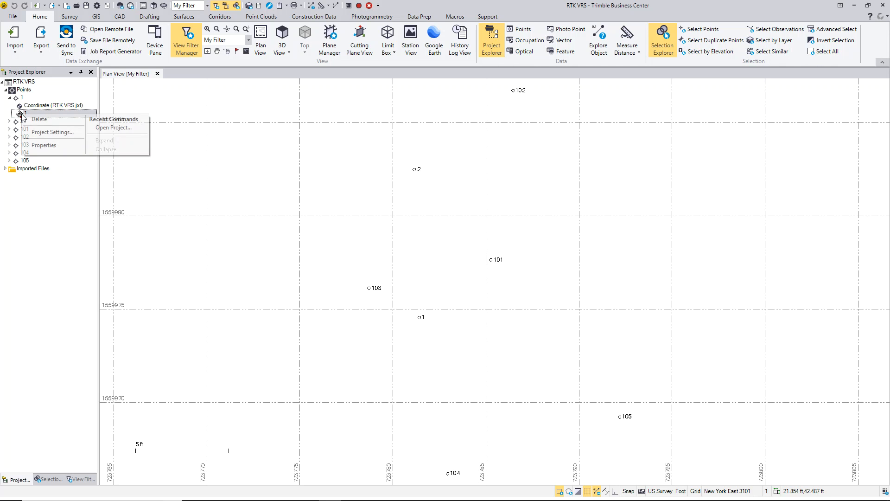
left_click(32, 146)
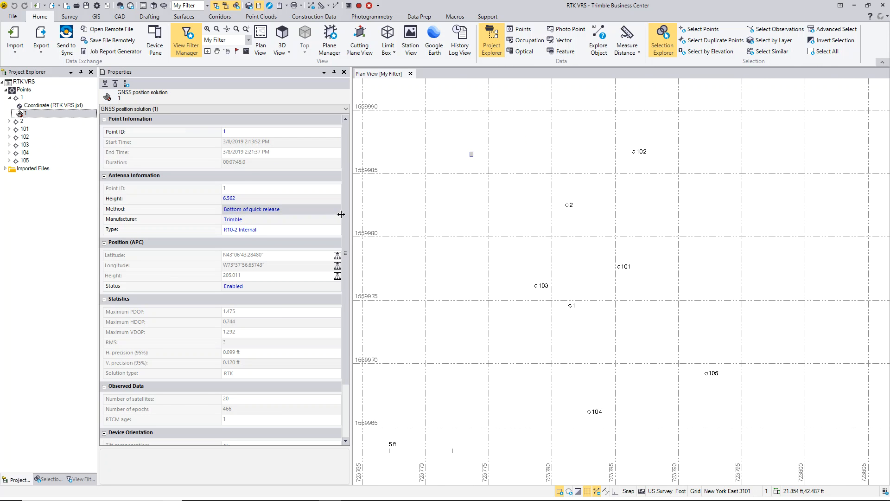
left_click_drag(347, 214, 349, 274)
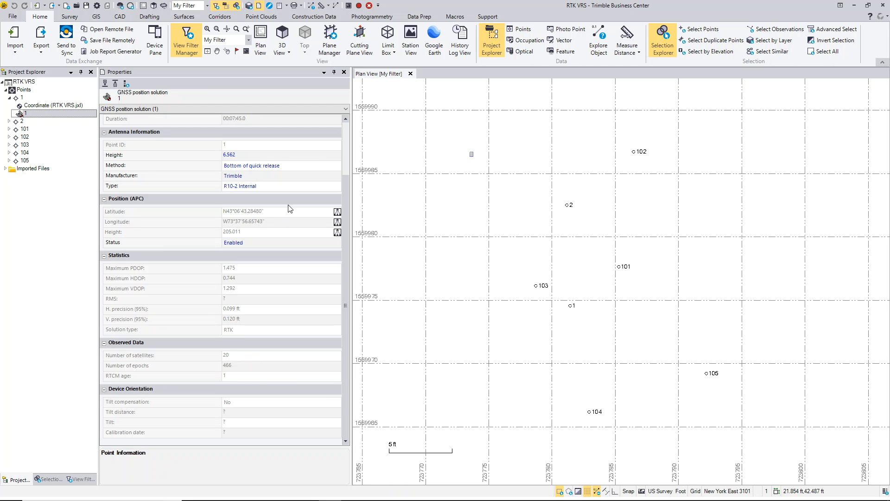
left_click(344, 73)
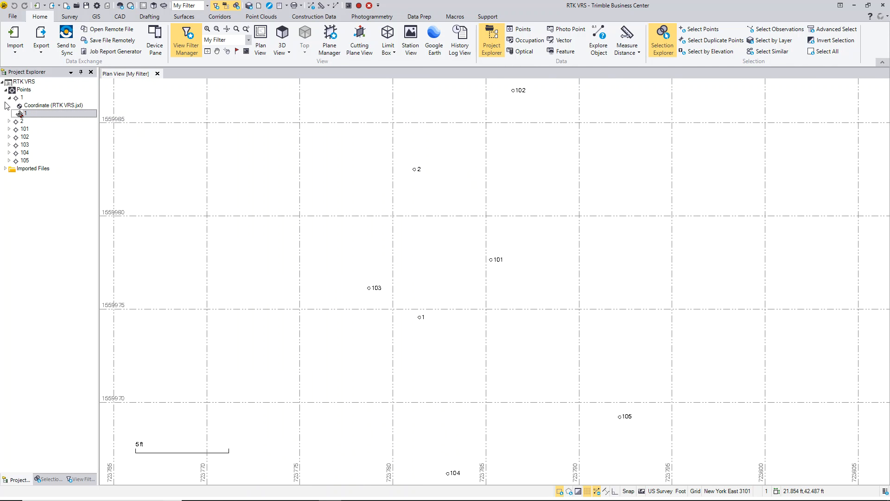
Select points 1 through 105 in the project for export in the Custom file format category.
left_click(9, 98)
left_click(22, 98)
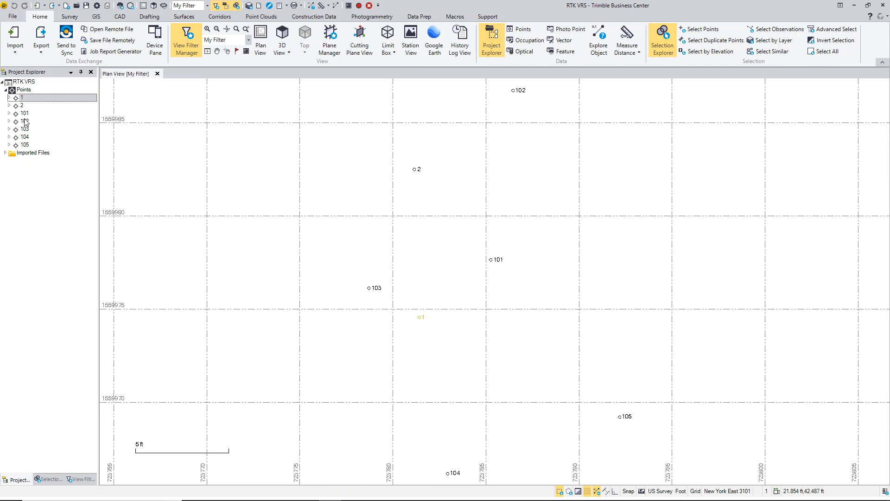
left_click(24, 144, "shift")
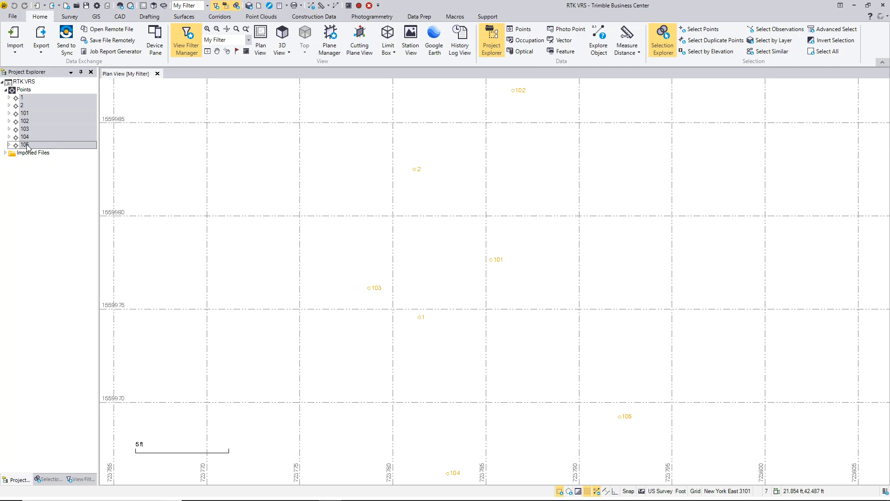
left_click(42, 35)
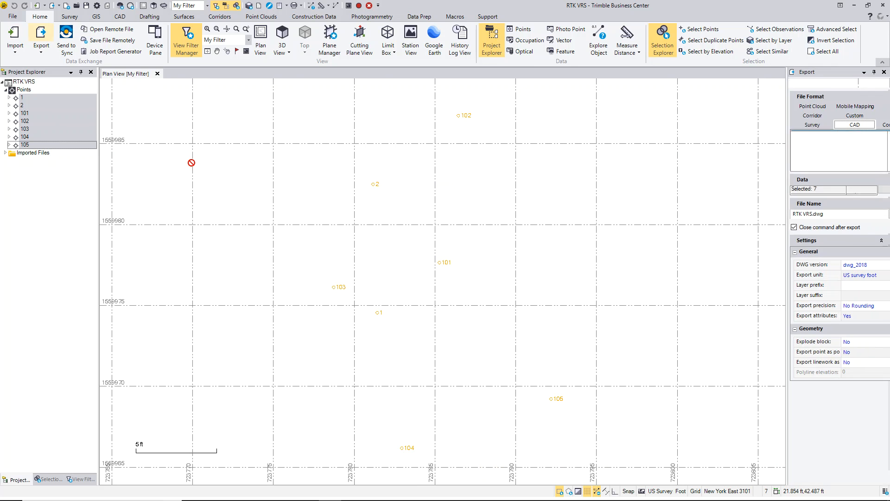
left_click_drag(787, 125, 578, 144)
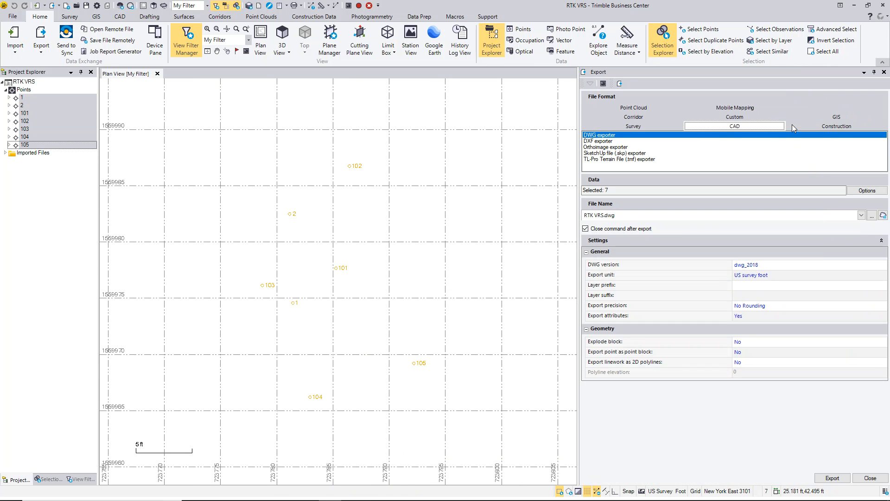
left_click(755, 117)
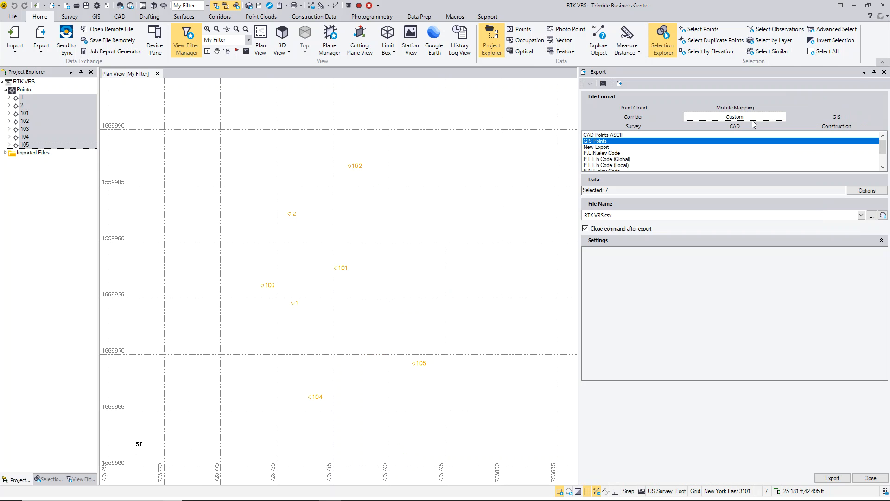
Create a new export format definition named RTK VRS Export.
left_click(620, 84)
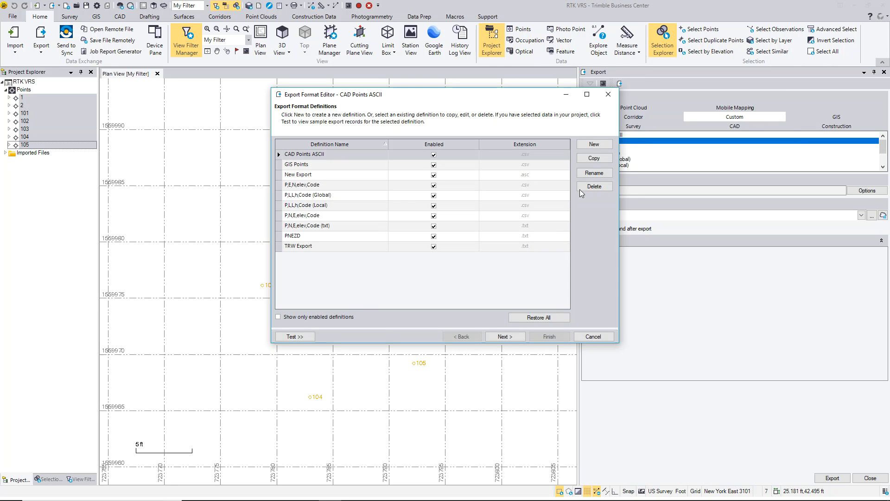
left_click(596, 144)
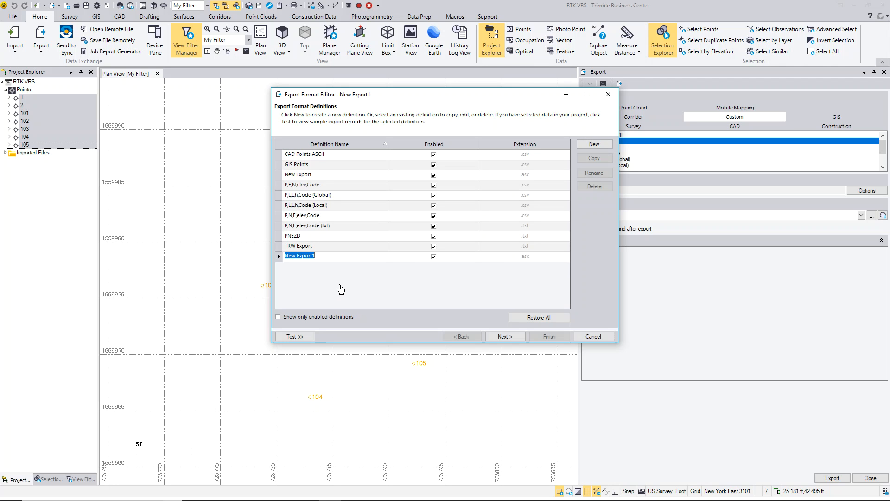
type("RTK VRS Export")
left_click(505, 336)
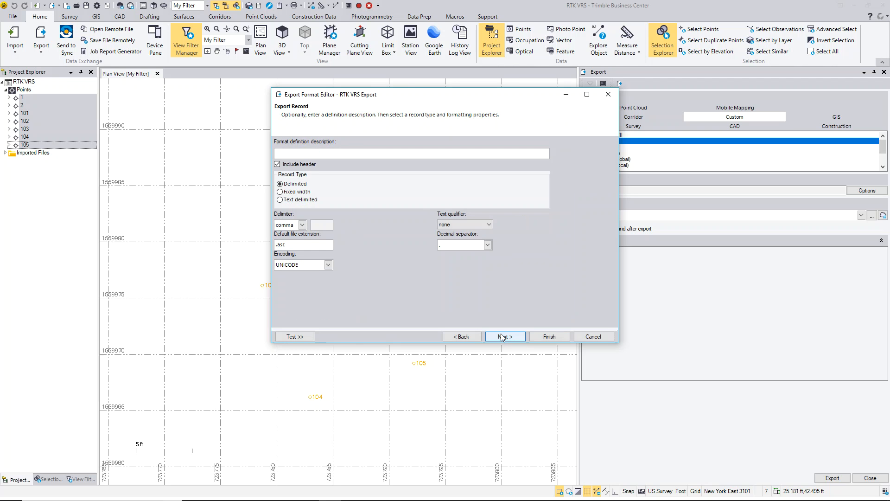
Exclude the header from the export record and set its default file extension to .csv and encoding to ASCII.
left_click(278, 165)
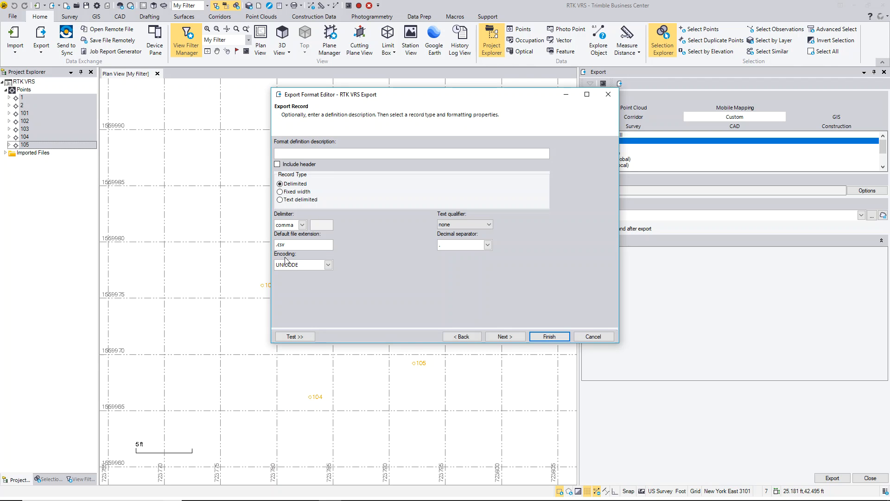
left_click(330, 268)
left_click(308, 281)
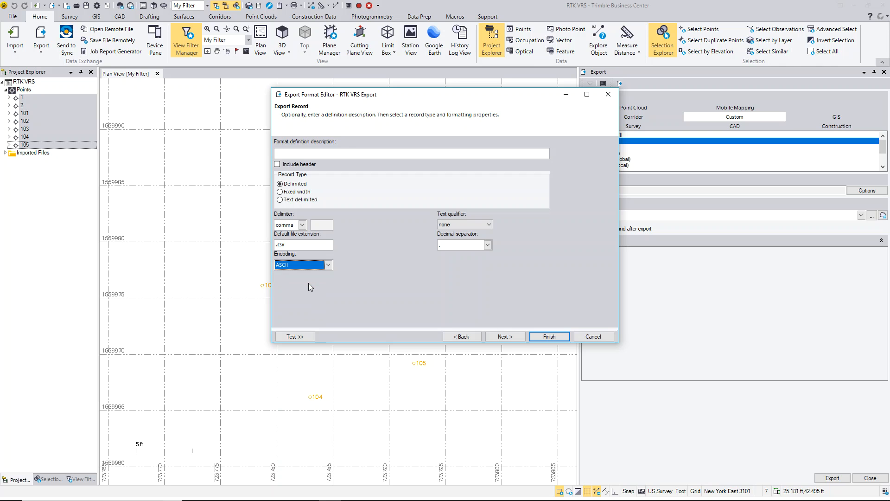
left_click(504, 337)
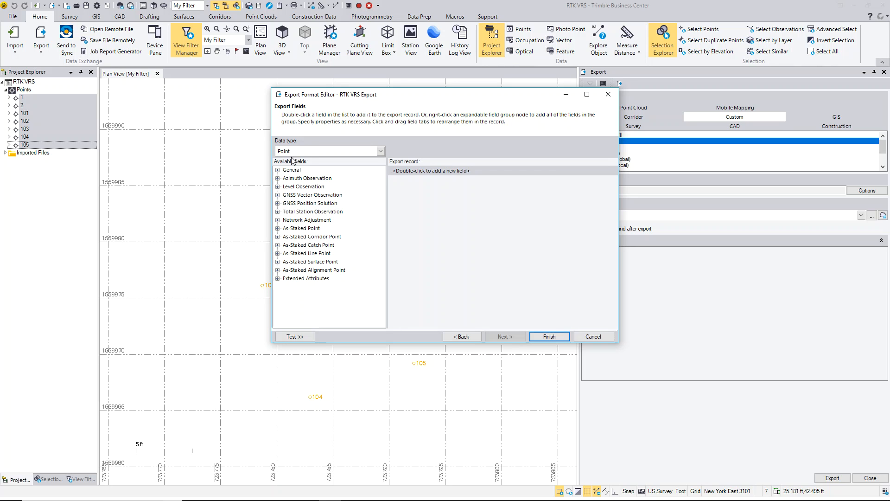
Add the general point fields Point ID, Northing, Easting, Elevation and Feature Code to the export record, in that order.
left_click(380, 151)
left_click(380, 151)
left_click(278, 169)
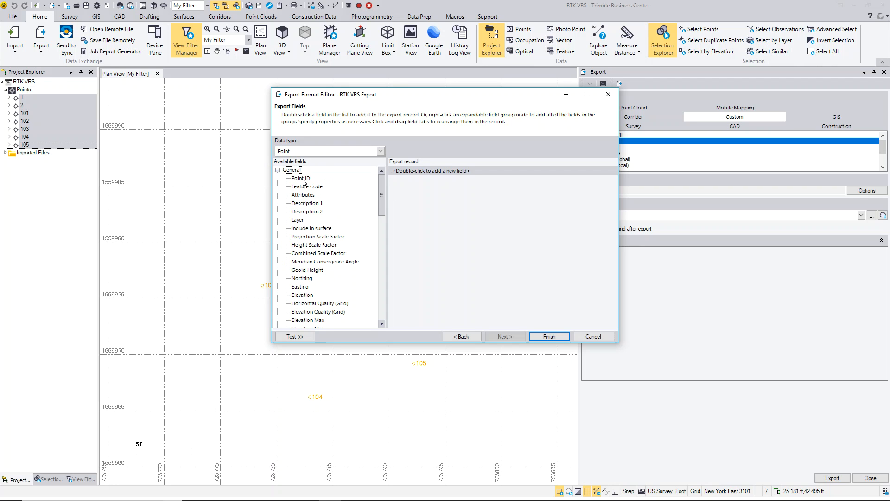
double_click(302, 179)
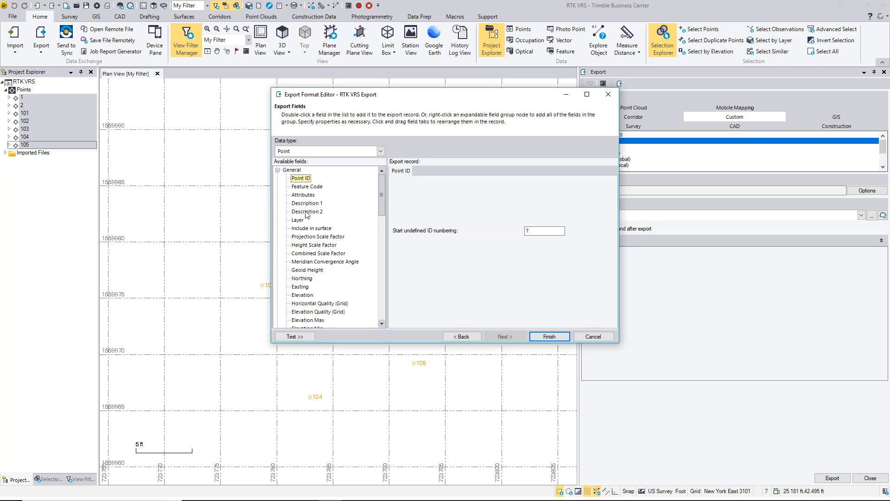
double_click(301, 279)
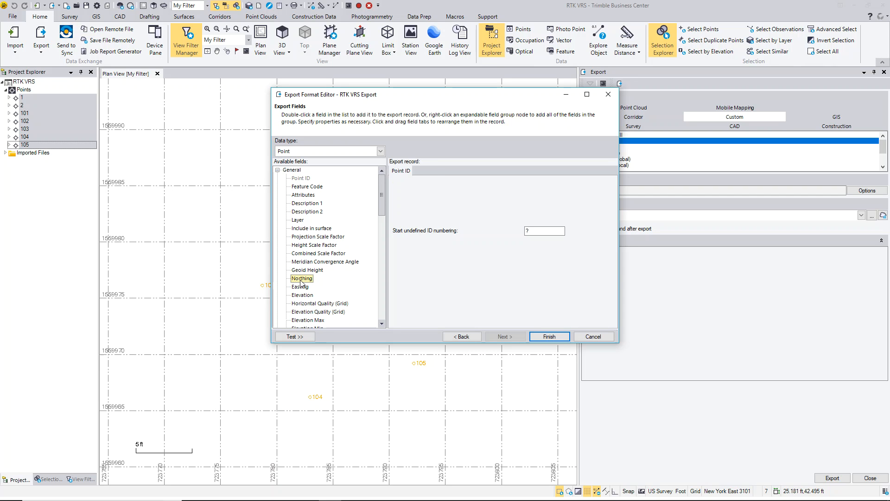
double_click(299, 288)
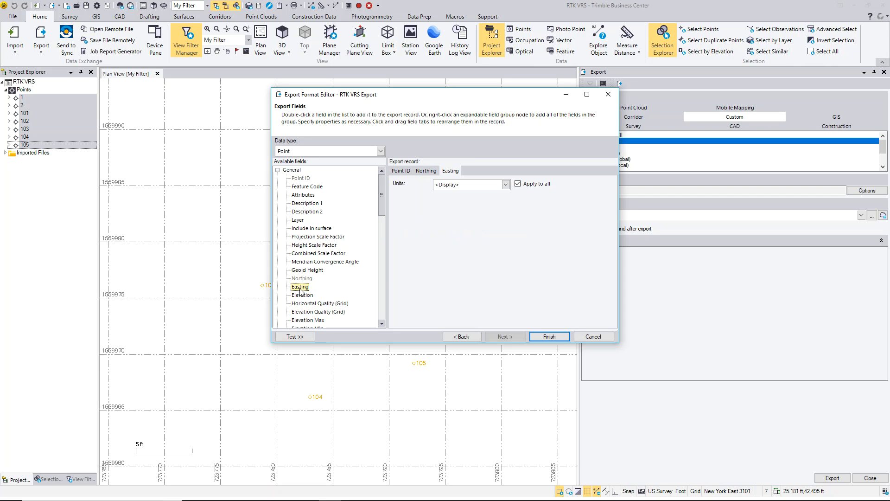
double_click(301, 296)
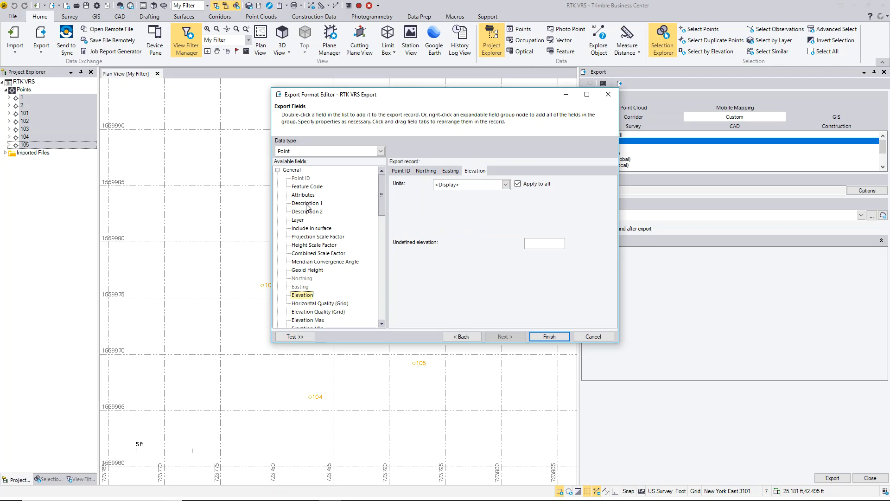
double_click(307, 186)
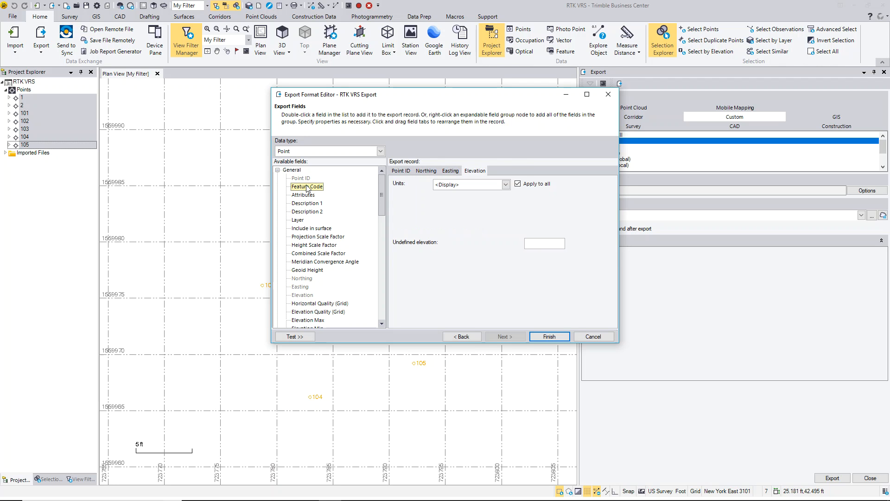
Add the GNSS Position Solution fields H. Precision and V. Precision, and finish the definition after previewing its export records.
left_click(277, 170)
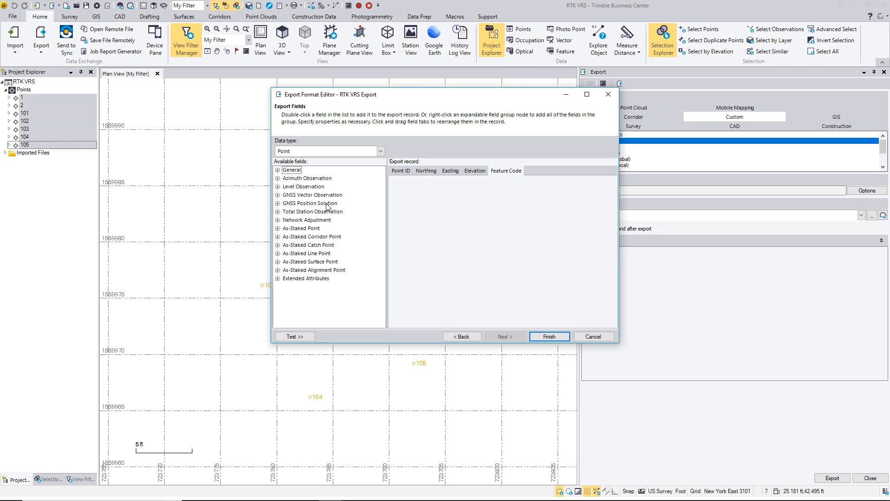
left_click(278, 203)
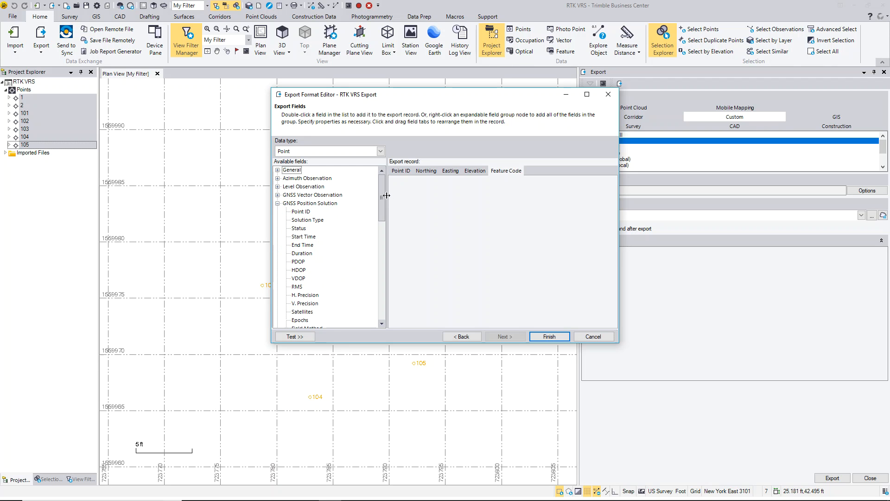
left_click_drag(384, 194, 384, 216)
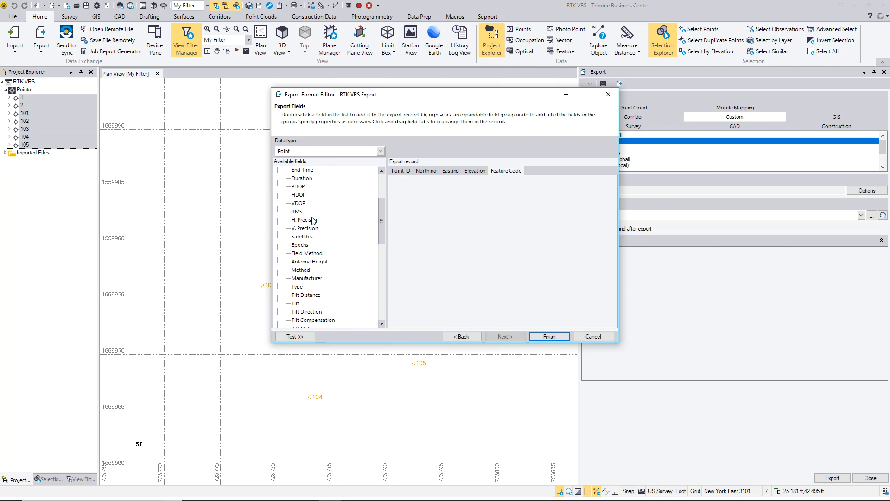
double_click(306, 222)
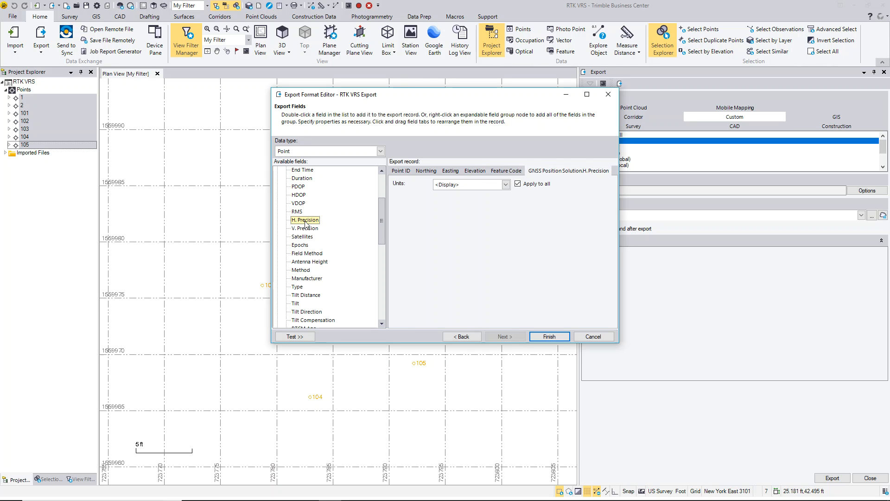
double_click(308, 228)
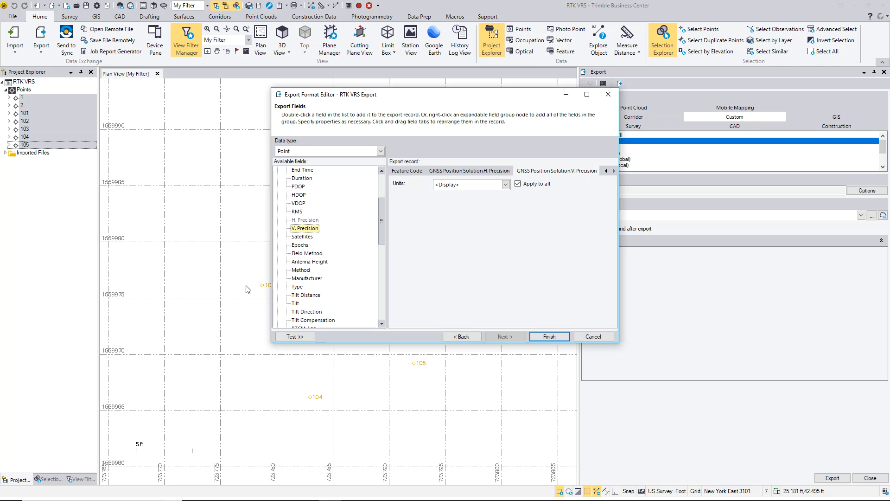
left_click(295, 337)
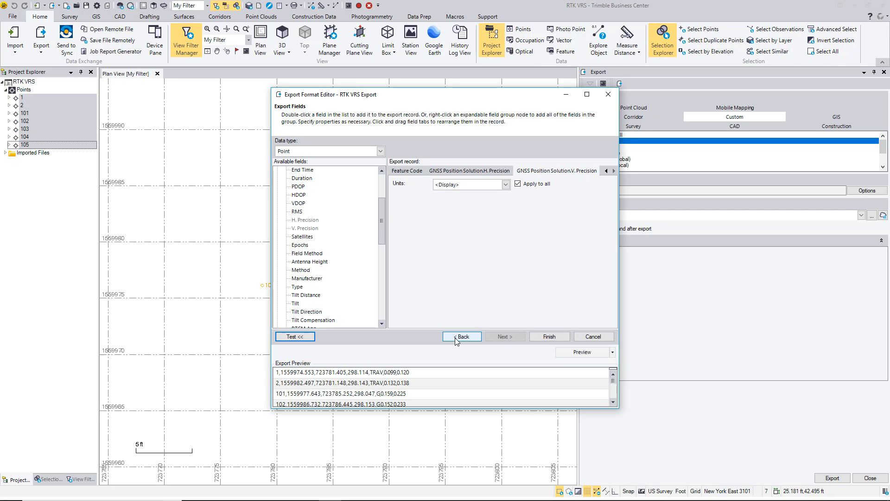
left_click(549, 337)
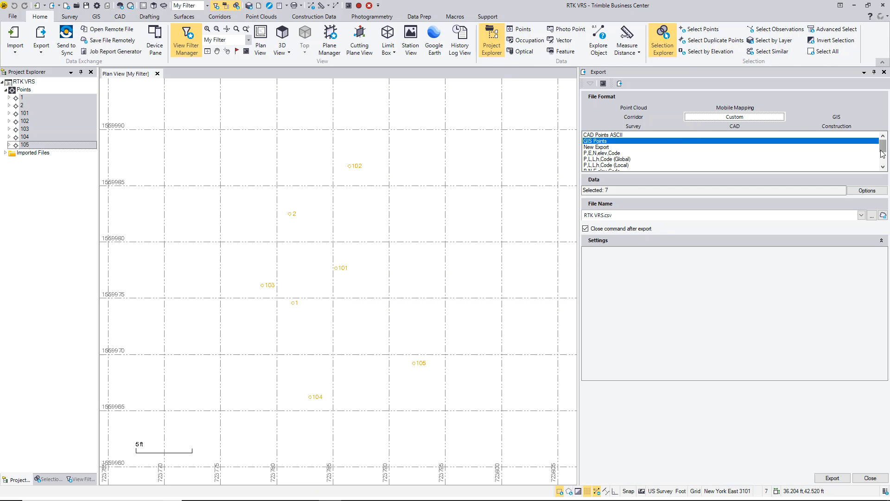
Export the selected points using the custom RTK VRS Export format to RTK VRS.csv in the desktop's Export folder.
left_click_drag(883, 151, 885, 166)
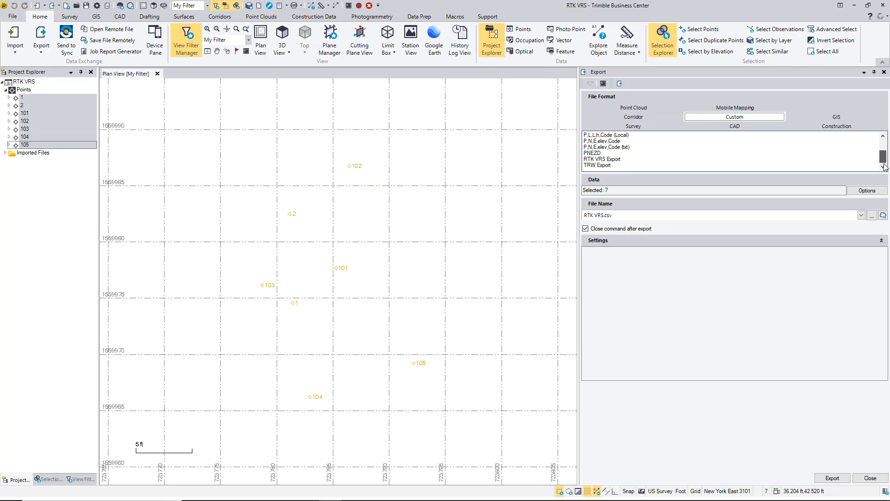
left_click(596, 160)
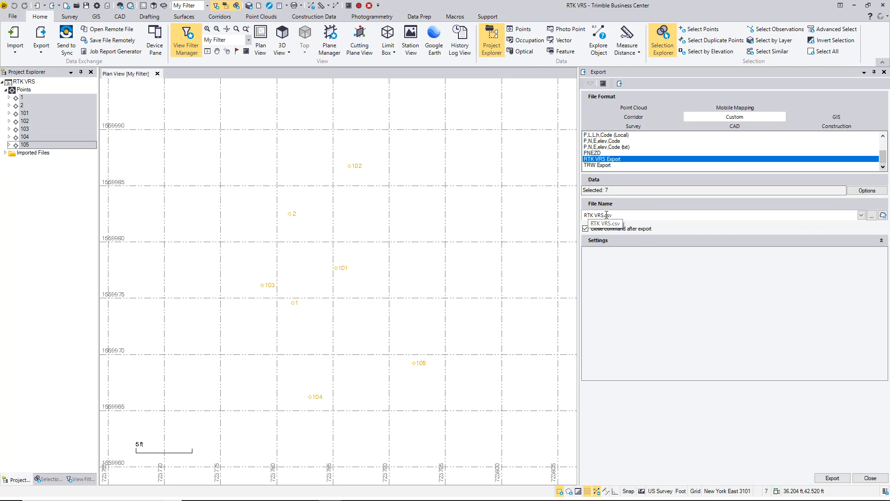
left_click_drag(605, 214, 585, 219)
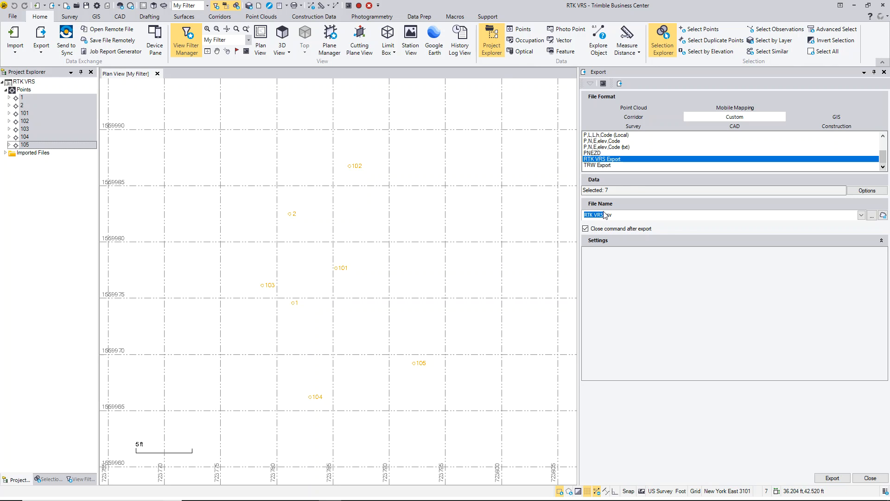
left_click(872, 215)
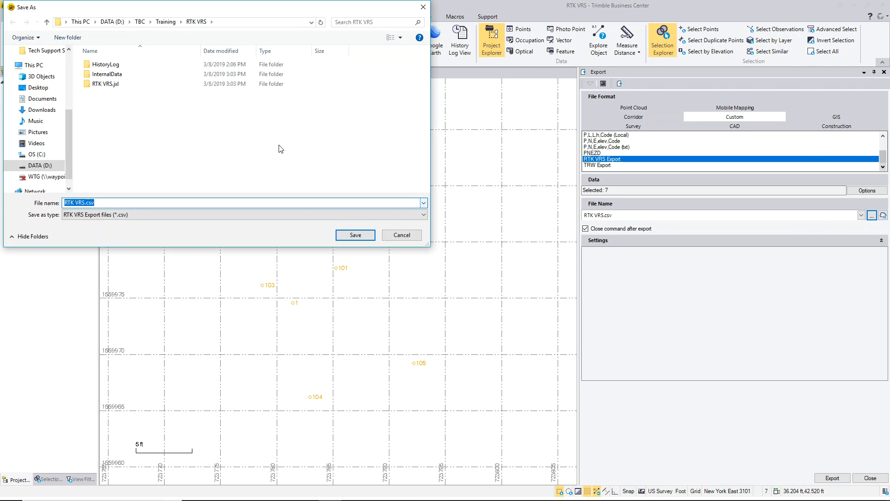
left_click(29, 88)
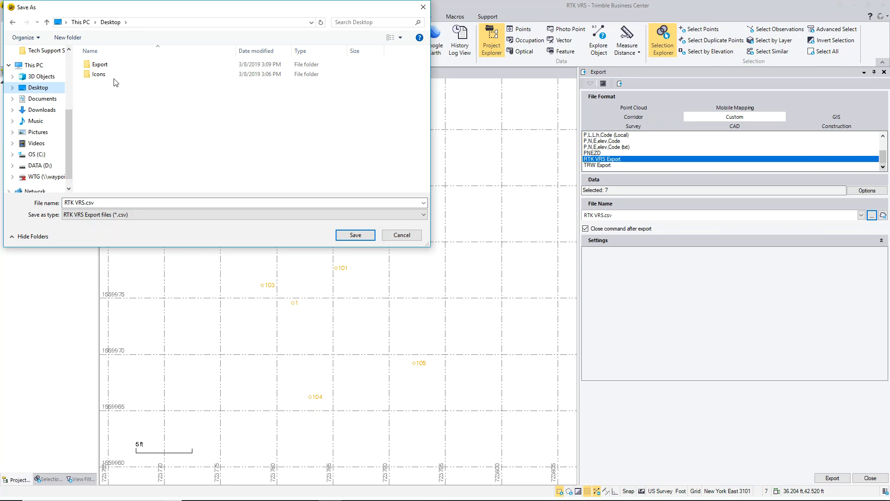
double_click(112, 64)
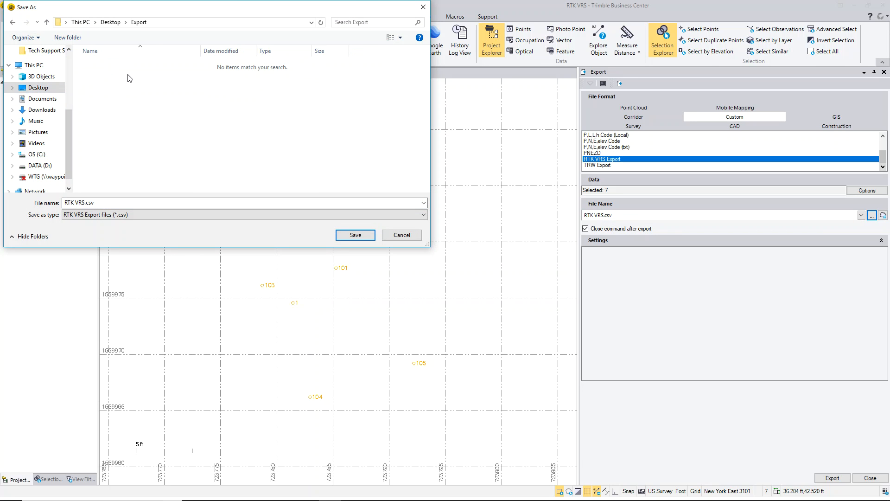
left_click(355, 235)
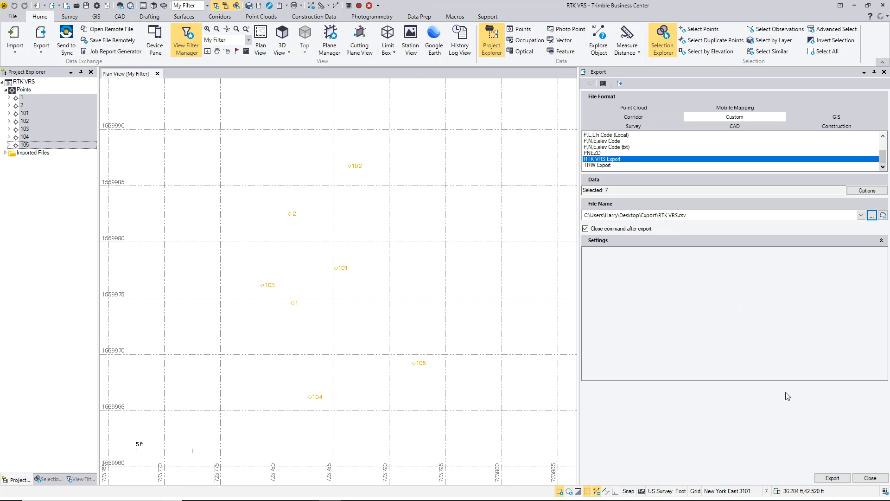
left_click(832, 478)
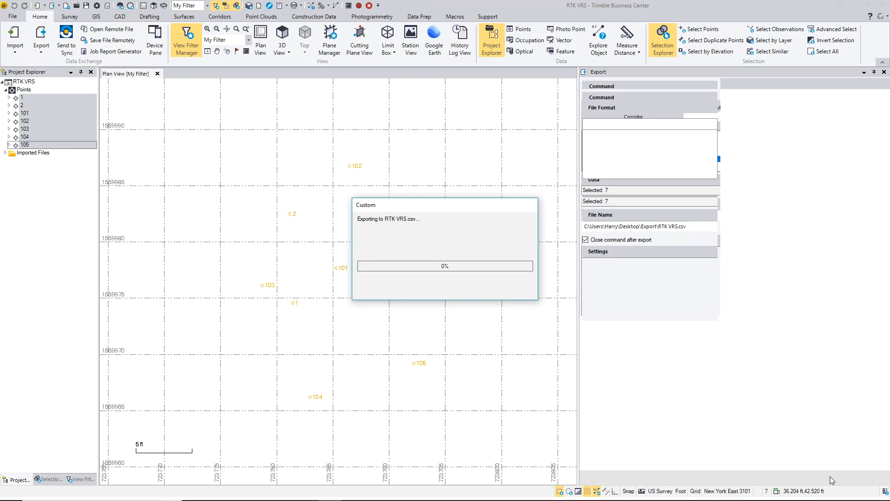
Switch to the desktop and open RTK VRS.csv from the Export folder in Excel.
left_click(855, 7)
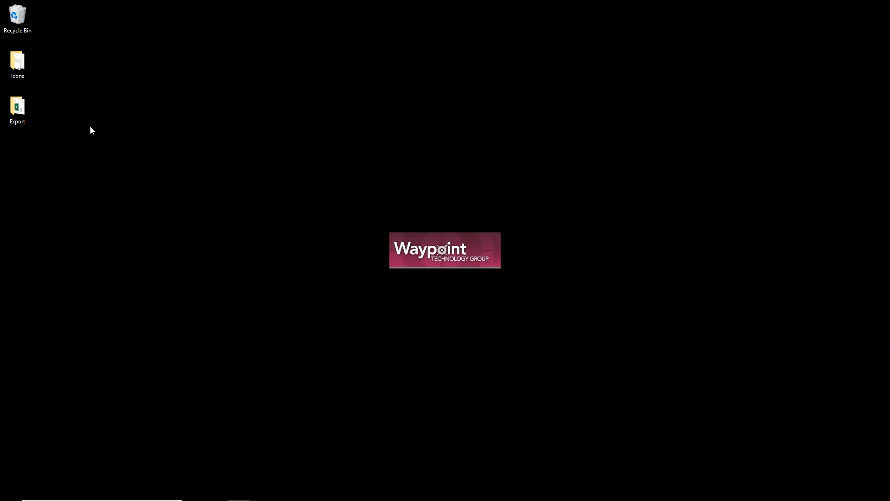
double_click(17, 107)
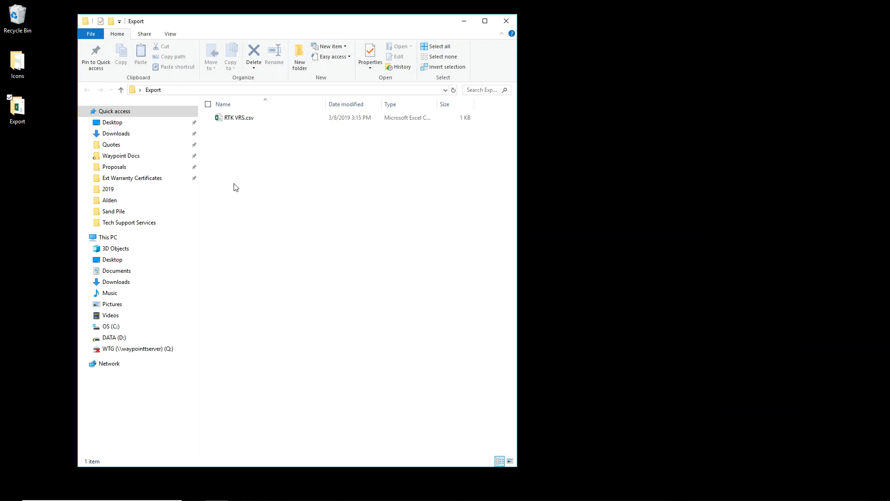
double_click(233, 119)
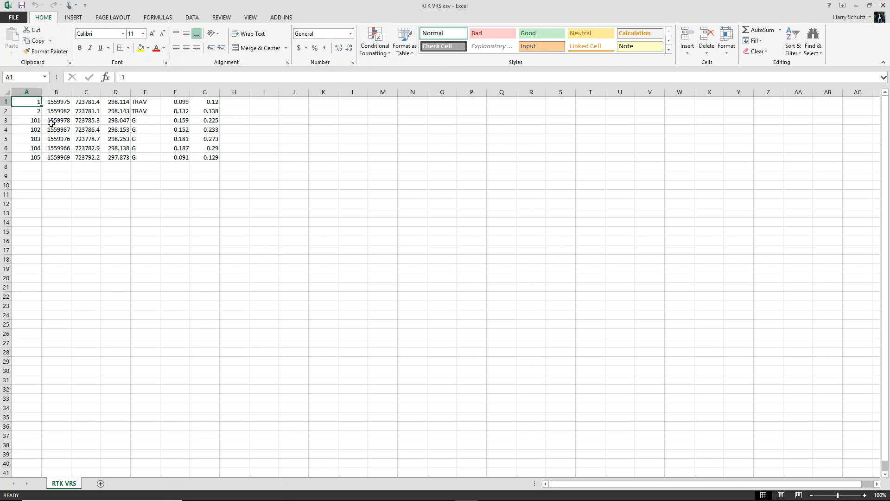
Format the numbers in the entire RTK VRS sheet to display two decimal places.
left_click(7, 92)
left_click(339, 49)
left_click(338, 49)
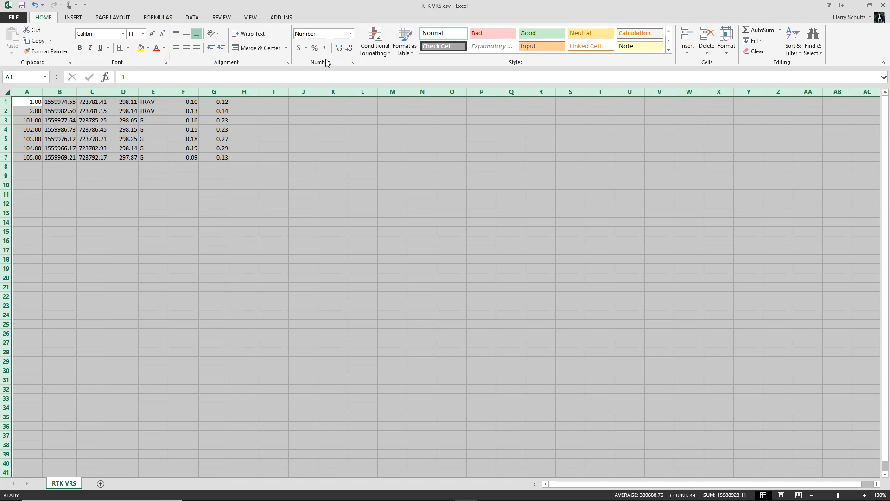